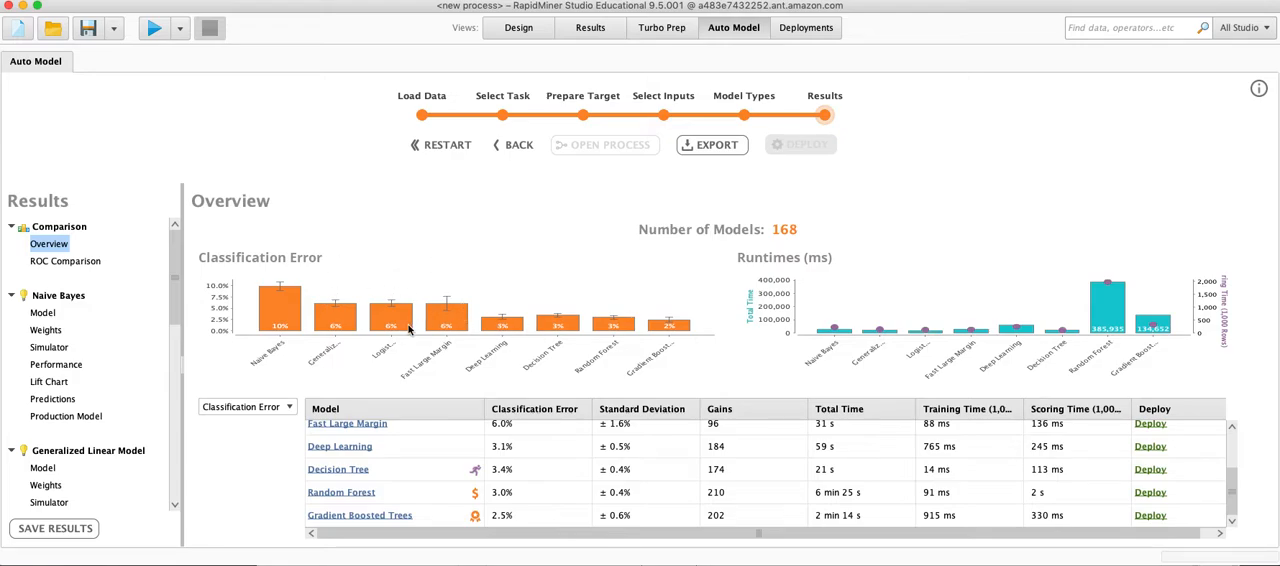
Open the Random Forest model from the overview and inspect a sample of its individual trees up to Tree 23.
click(341, 493)
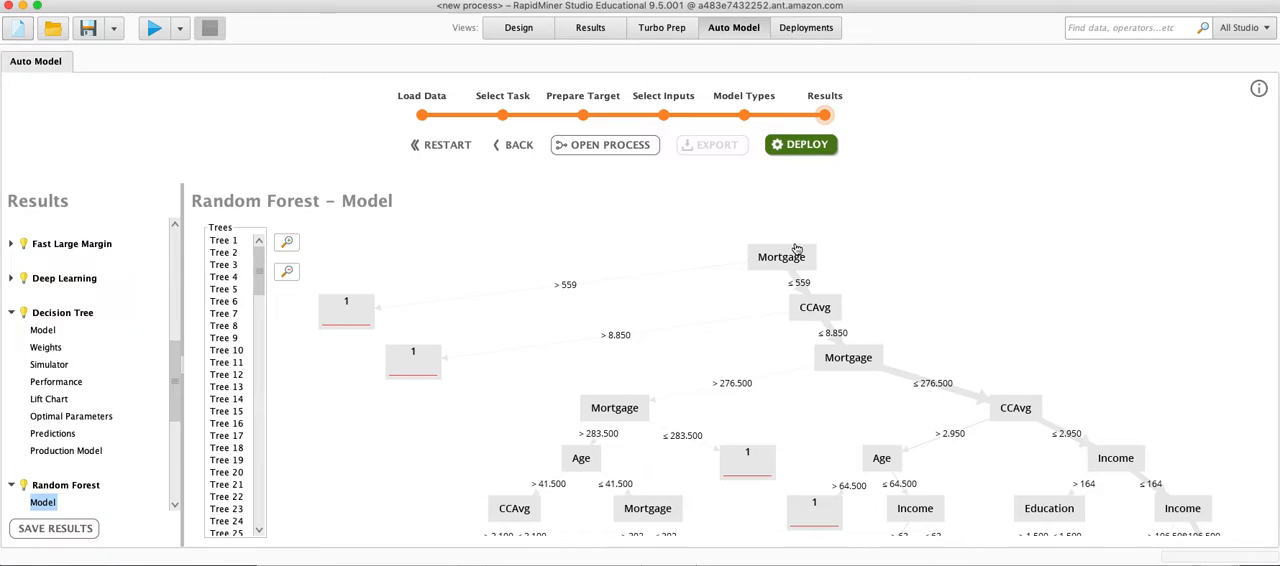
scroll(805, 384, down, 2)
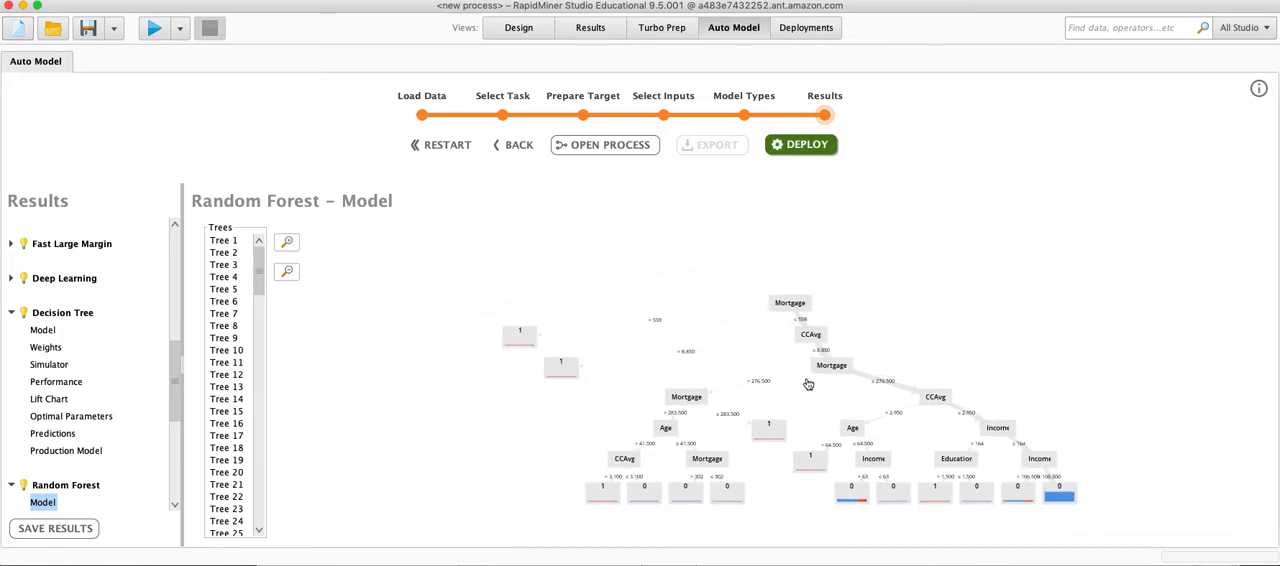
click(226, 242)
click(229, 252)
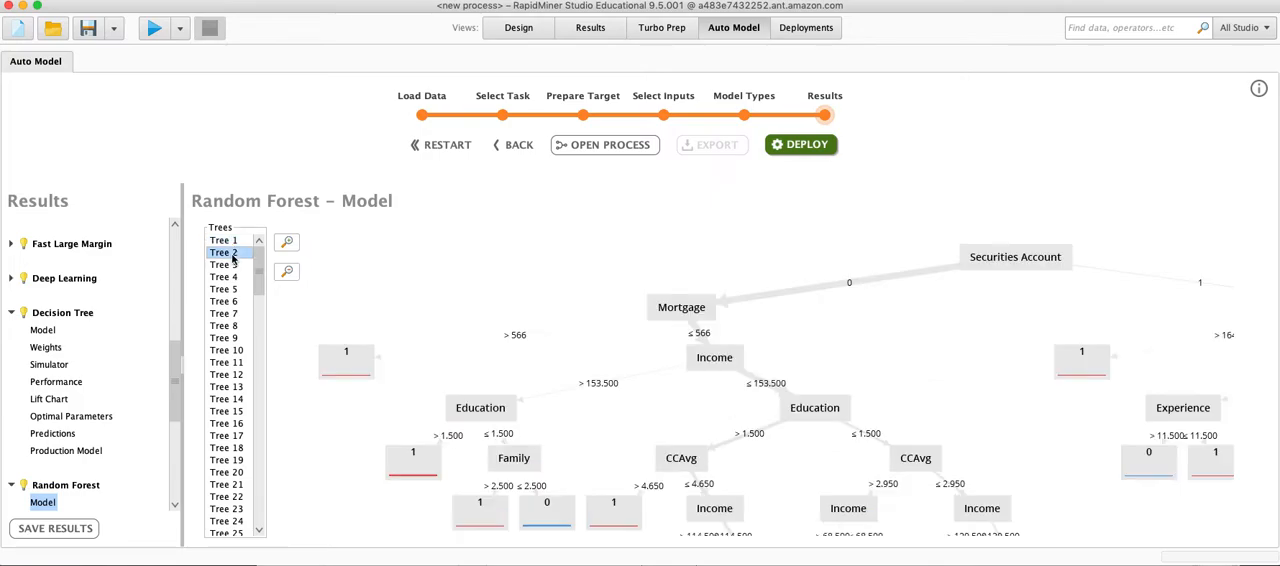
click(230, 289)
click(231, 326)
click(232, 361)
click(228, 423)
click(228, 447)
click(226, 472)
click(226, 509)
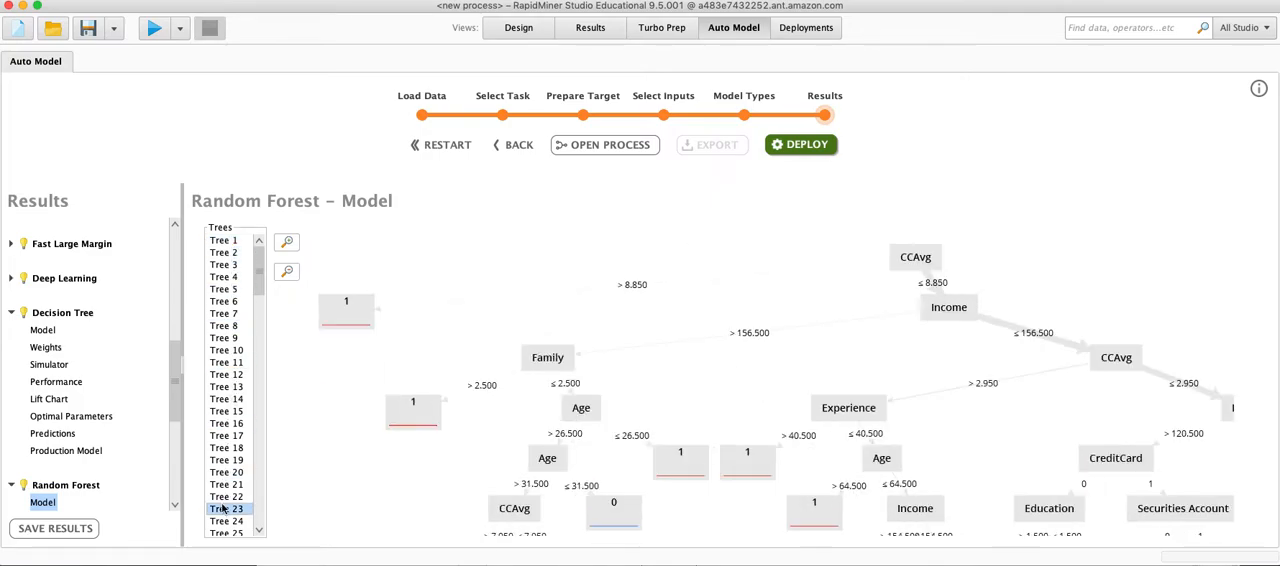
Shrink the Random Forest tree diagram and display the last tree, Tree 140.
scroll(263, 464, down, 5)
scroll(897, 369, down, 1)
click(293, 271)
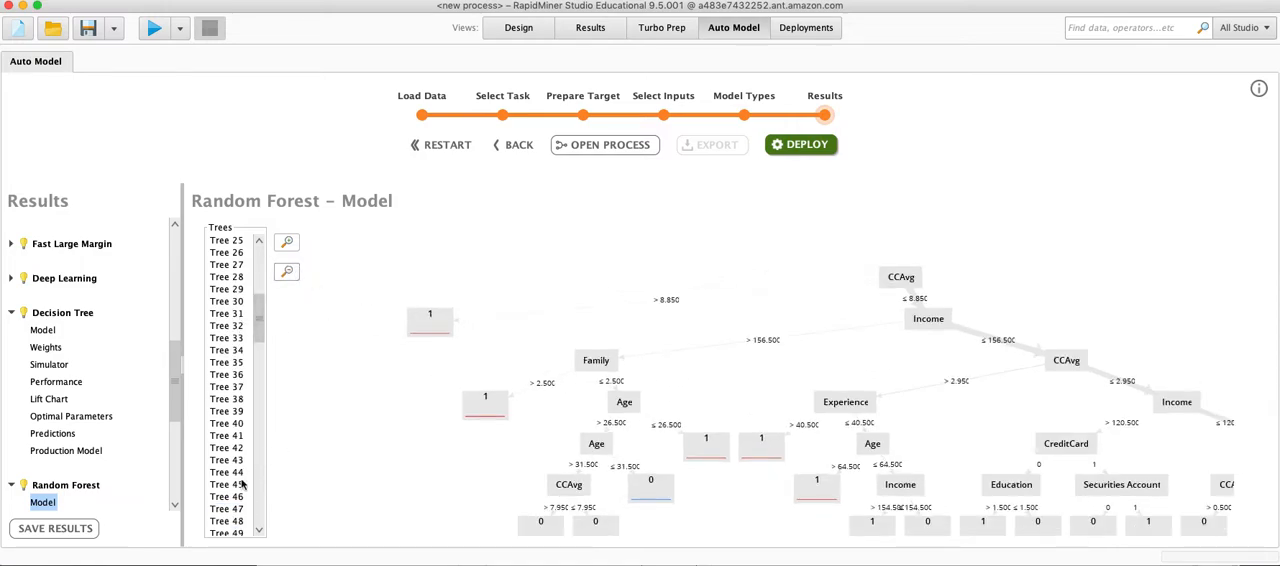
drag(252, 345, 258, 538)
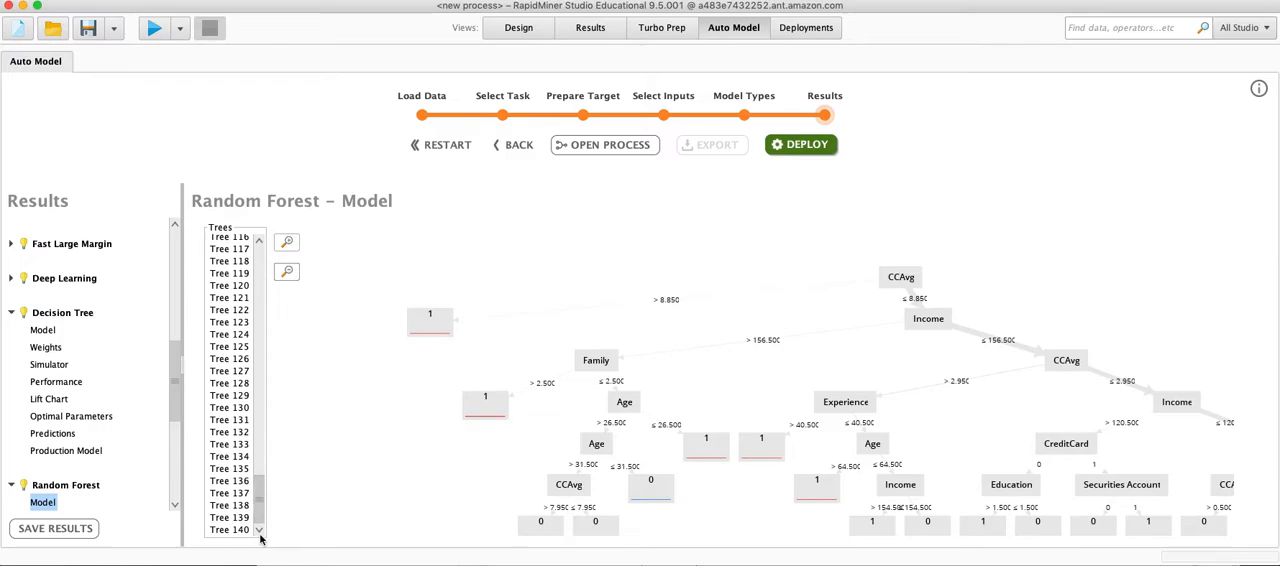
click(228, 530)
Expand the Gradient Boosted Trees results and open its model.
scroll(523, 434, down, 1)
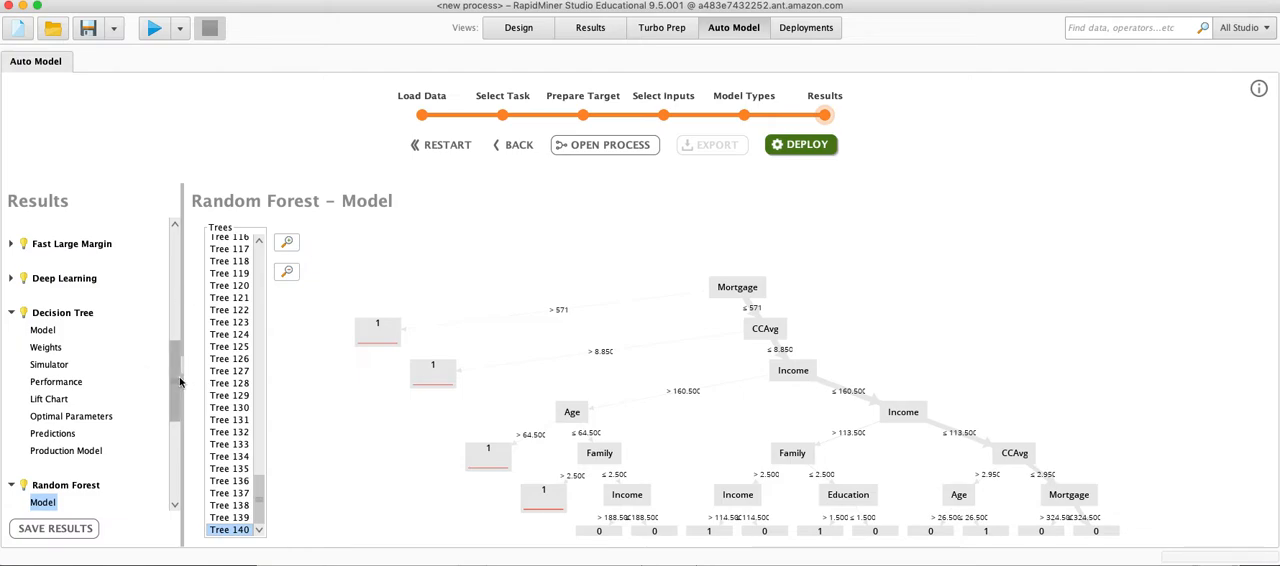
scroll(175, 380, down, 5)
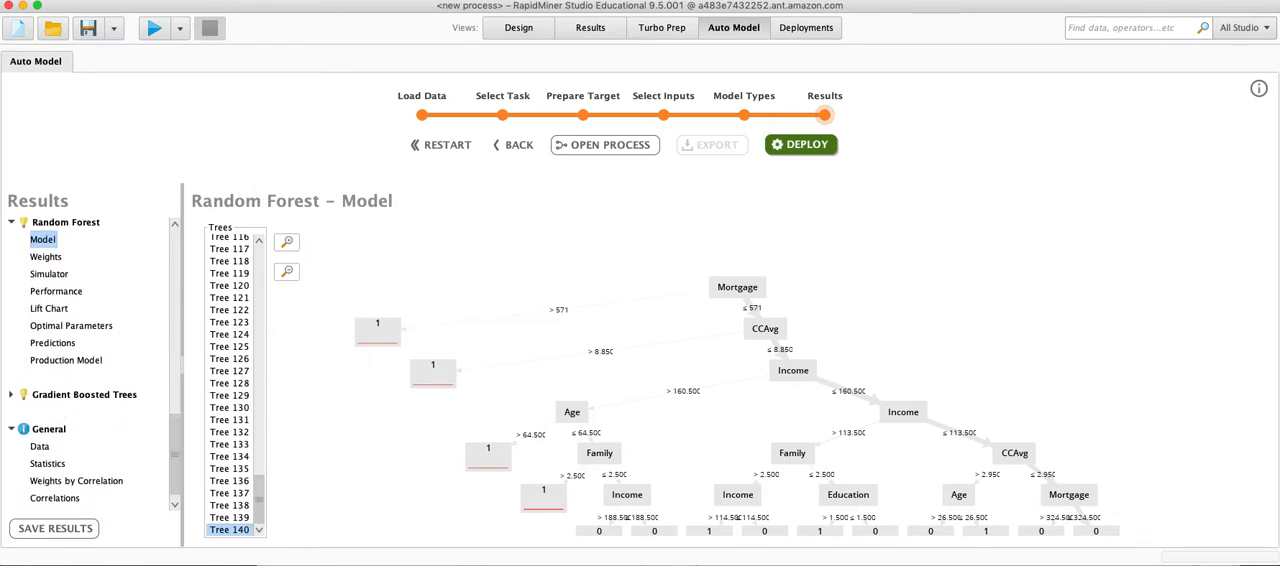
click(11, 396)
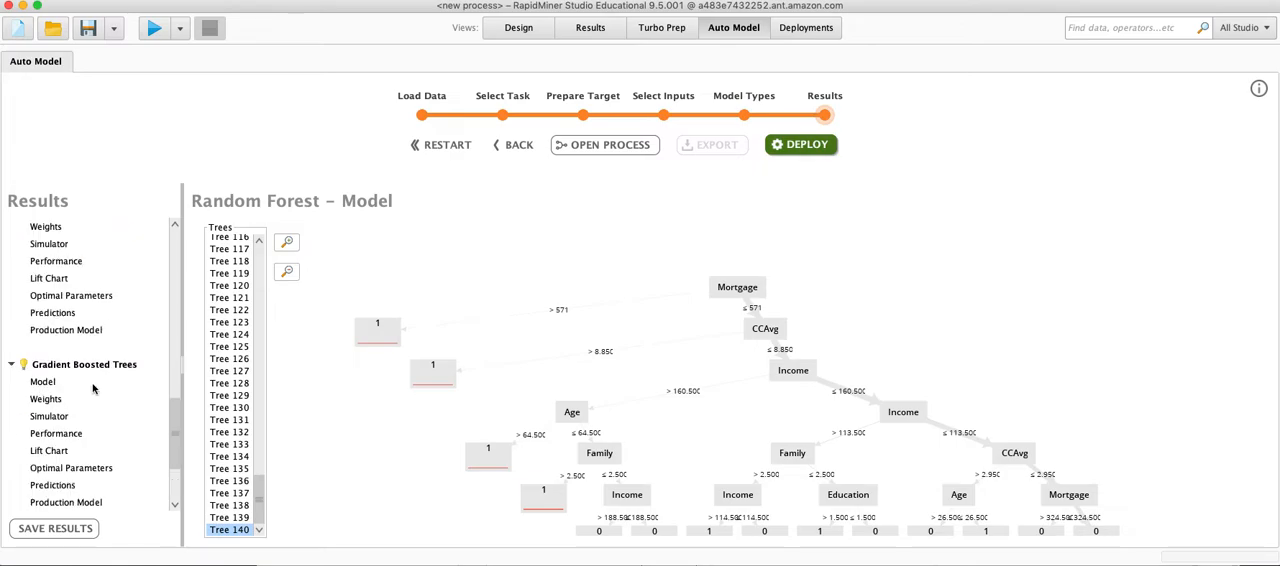
click(43, 384)
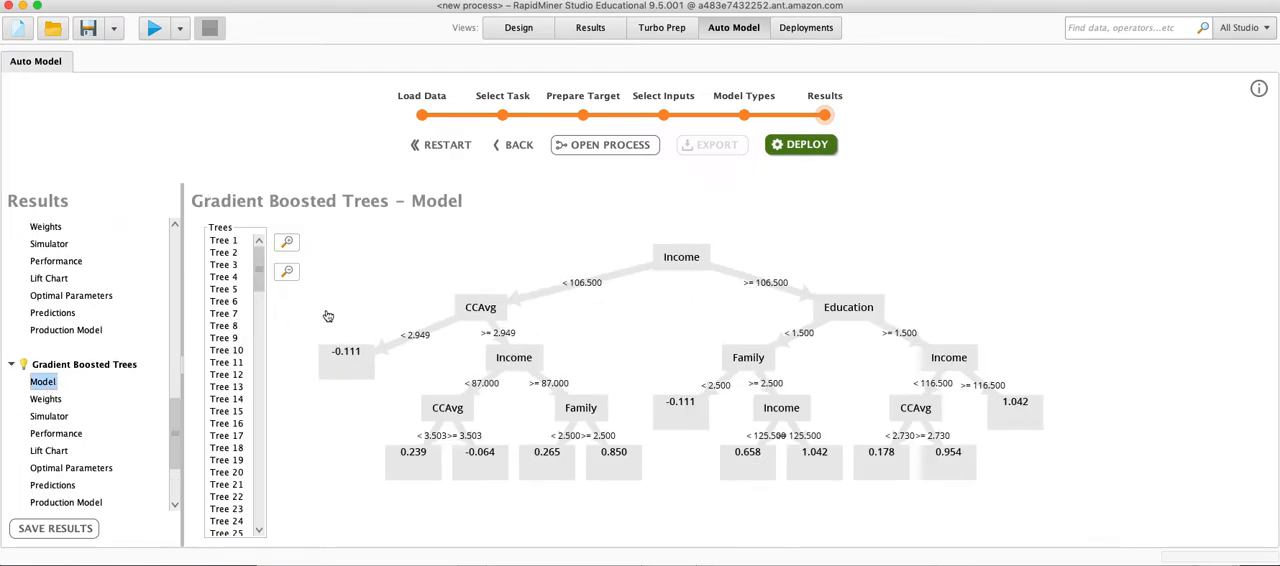
Inspect a sample of the Gradient Boosted Trees model's early trees, including Tree 6, Tree 17 and Tree 24.
click(232, 264)
click(239, 302)
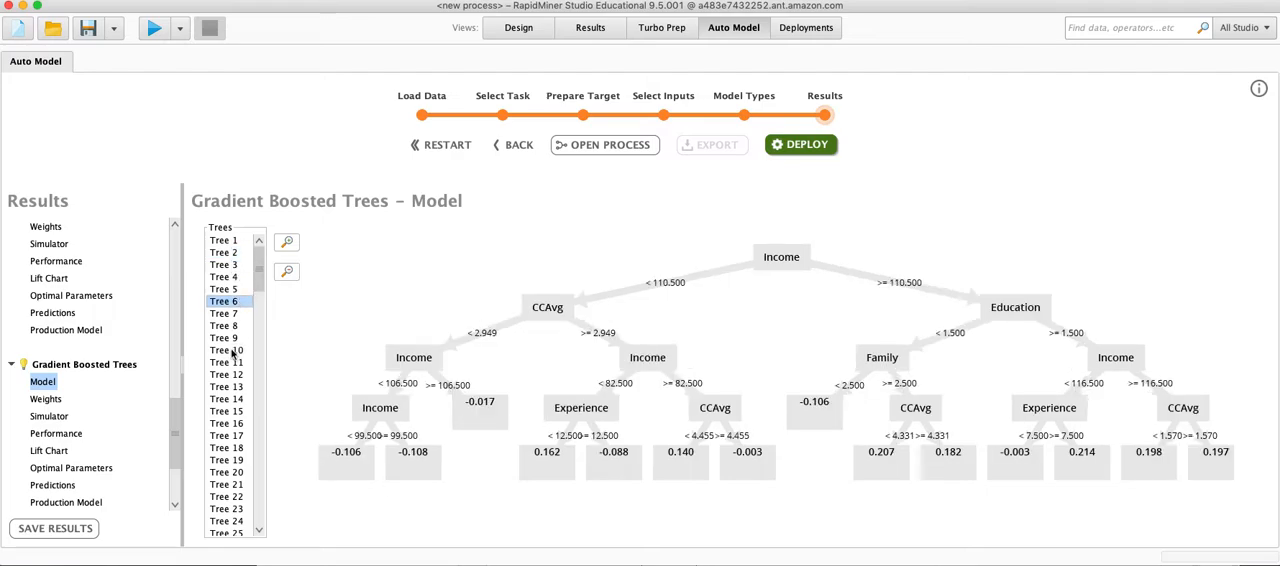
click(230, 350)
click(232, 399)
click(226, 437)
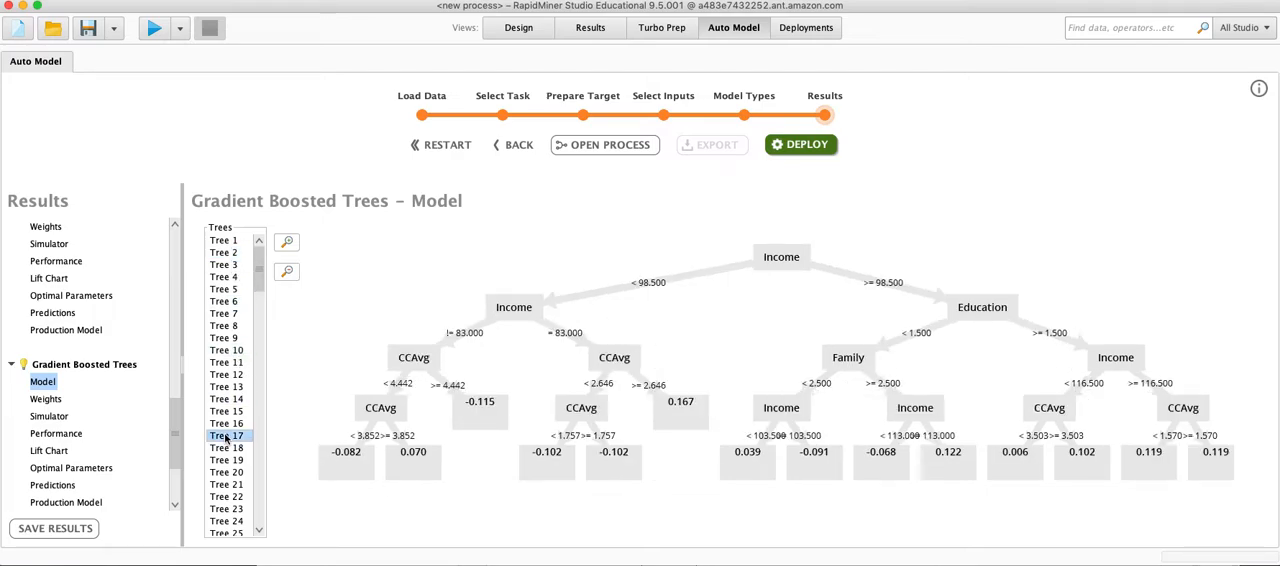
click(229, 474)
click(240, 521)
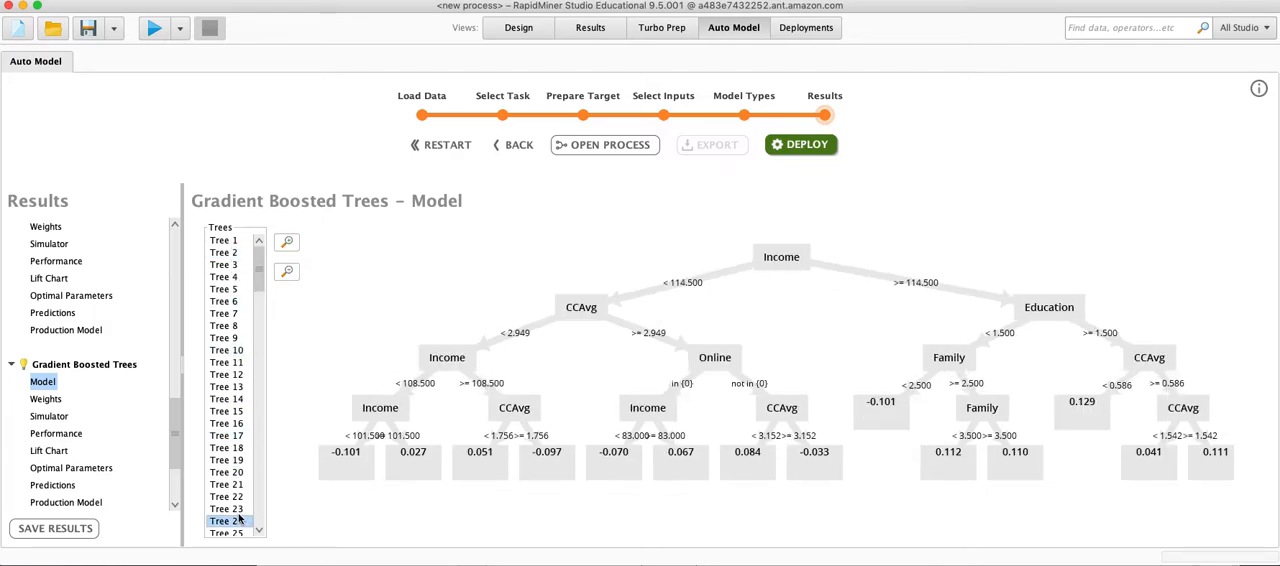
Inspect further trees of the Gradient Boosted Trees model, including Tree 30 and Tree 46.
scroll(238, 518, down, 2)
click(226, 518)
scroll(235, 482, down, 4)
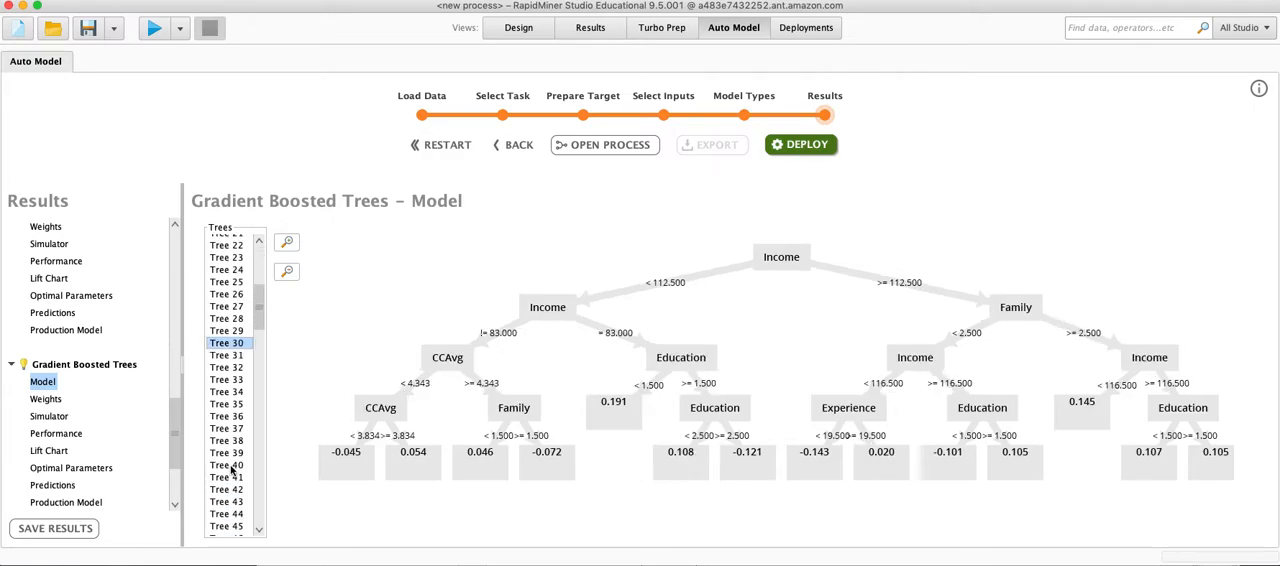
click(232, 490)
scroll(240, 500, down, 3)
click(237, 503)
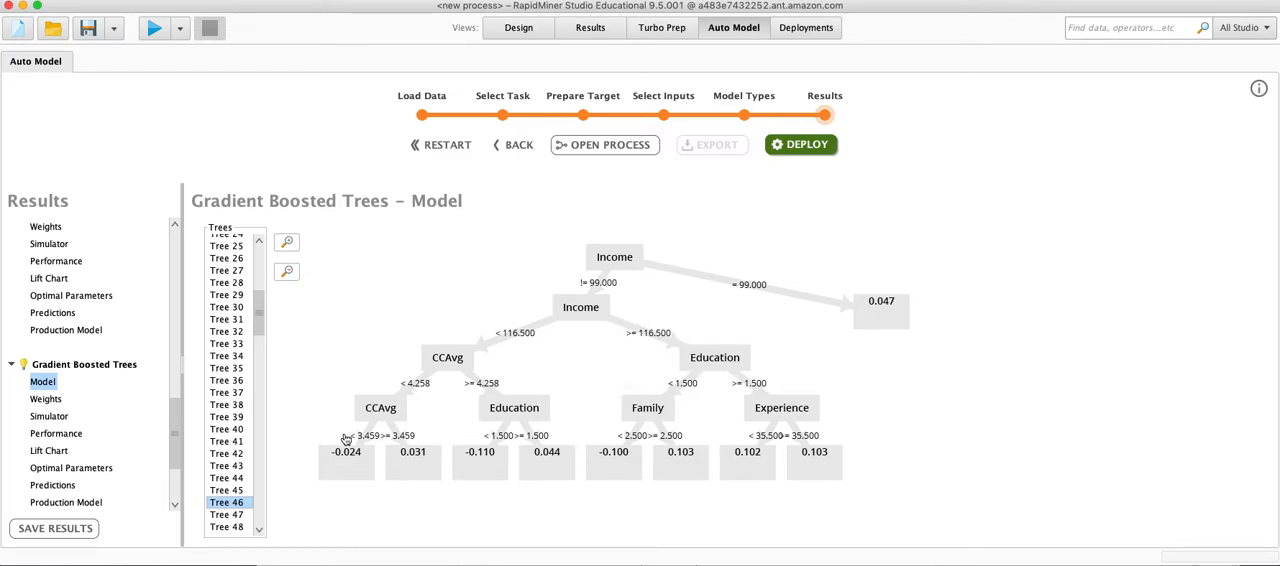
Sample the remaining Gradient Boosted Trees and display the last one, Tree 150.
click(229, 479)
scroll(232, 485, down, 12)
click(230, 482)
scroll(232, 486, down, 12)
scroll(225, 515, down, 10)
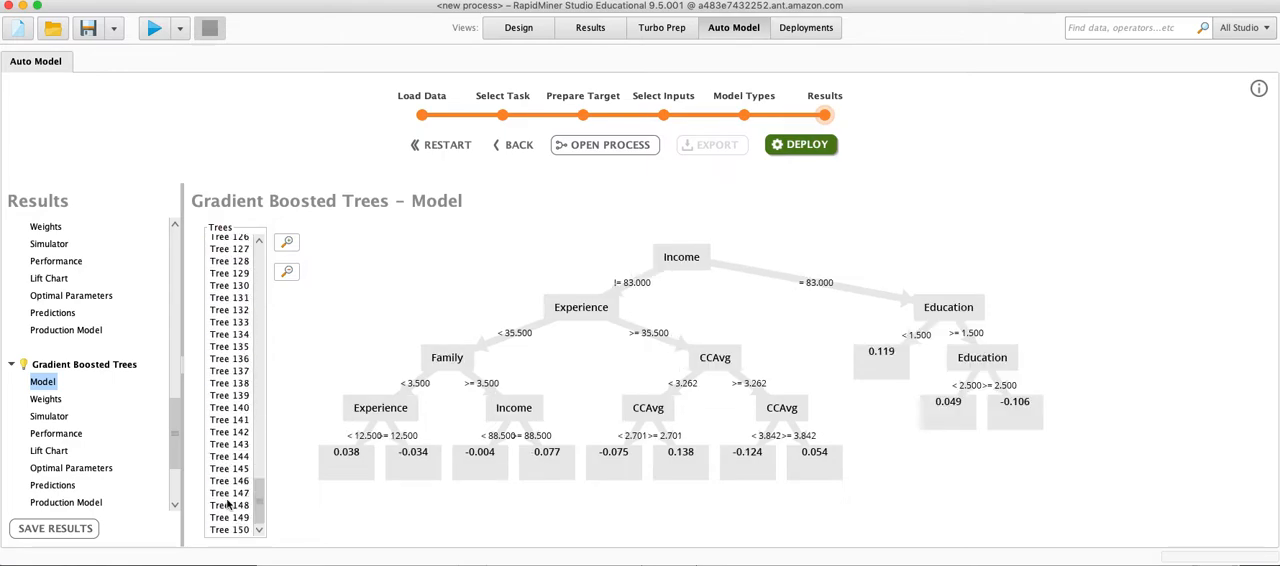
click(234, 529)
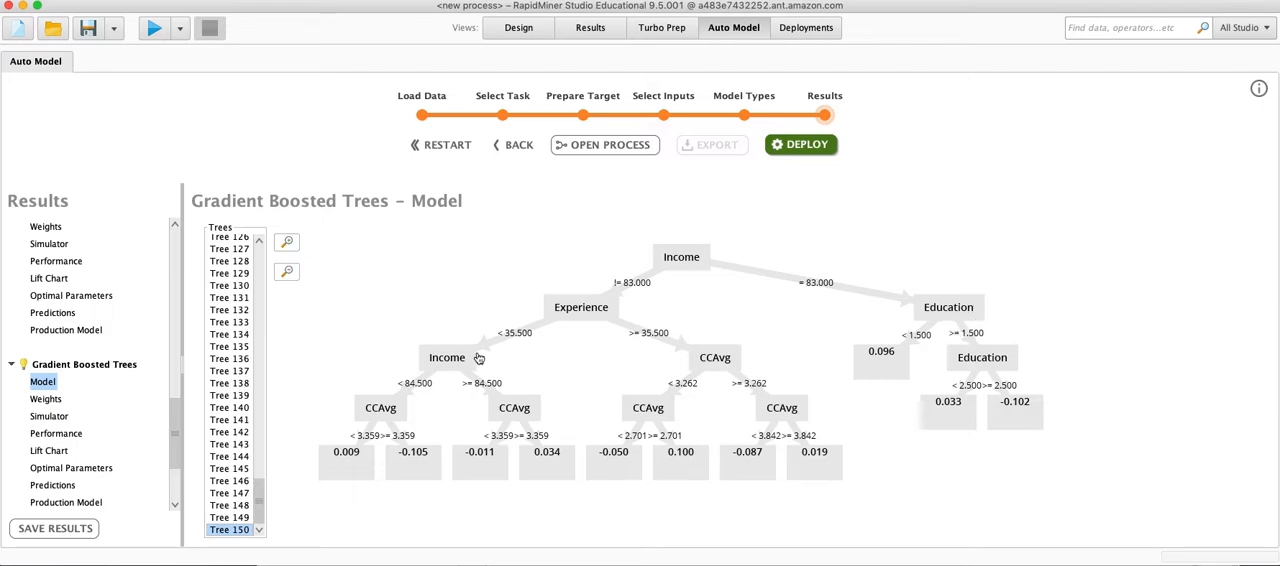
Return to the comparison overview and compare the classification errors from Naive Bayes through Gradient Boosted Trees.
click(174, 311)
drag(176, 361, 174, 207)
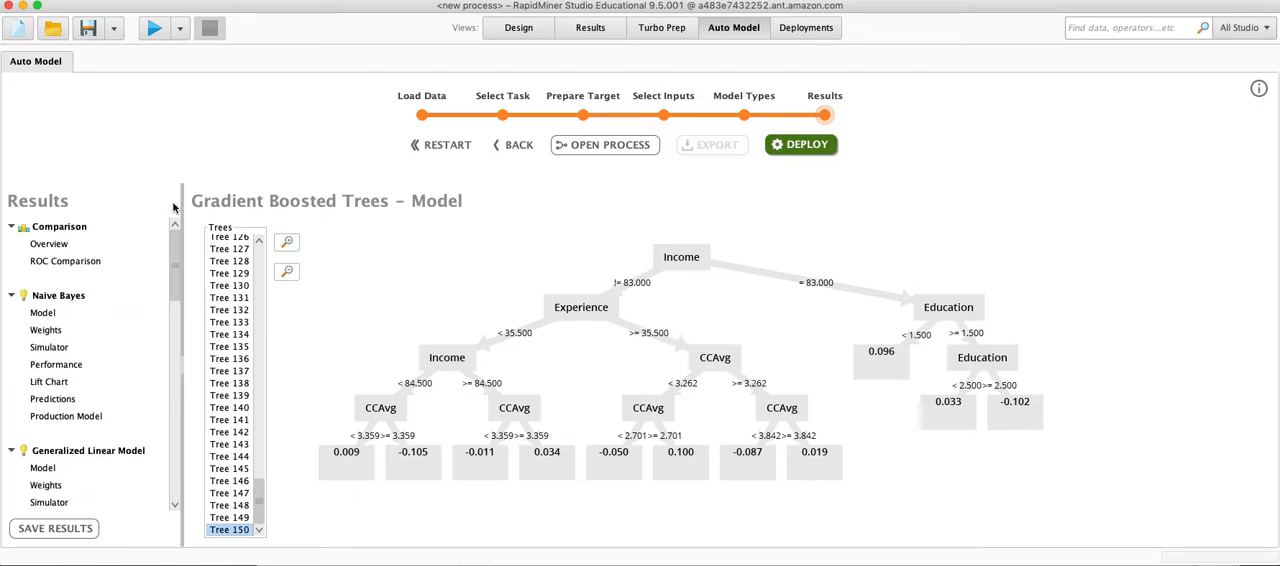
click(50, 245)
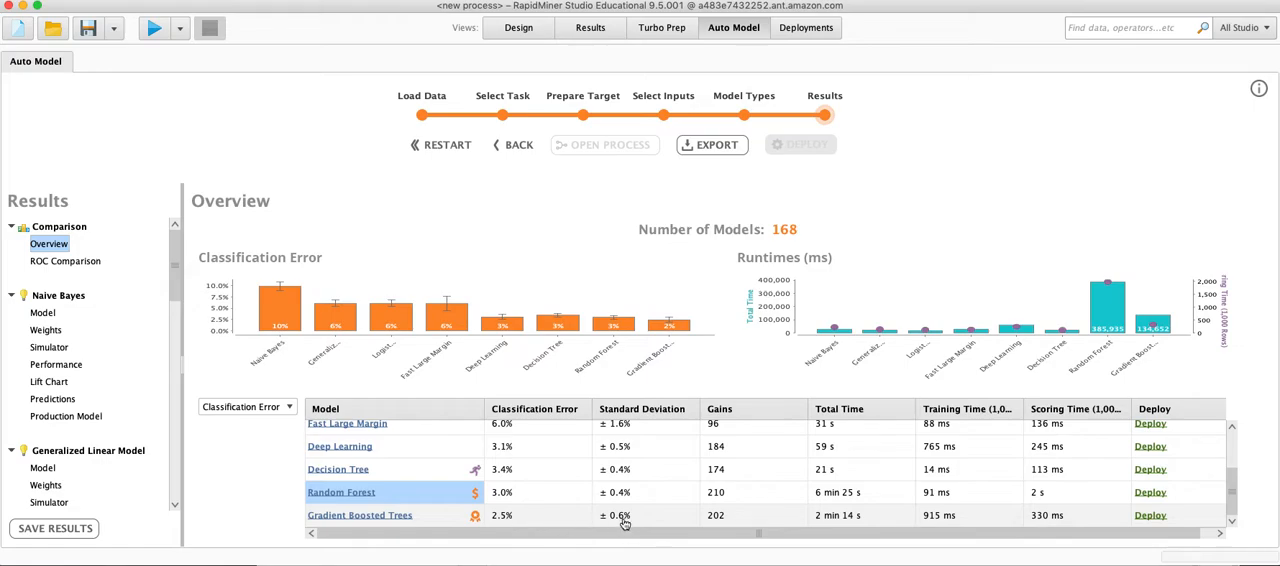
scroll(586, 490, up, 3)
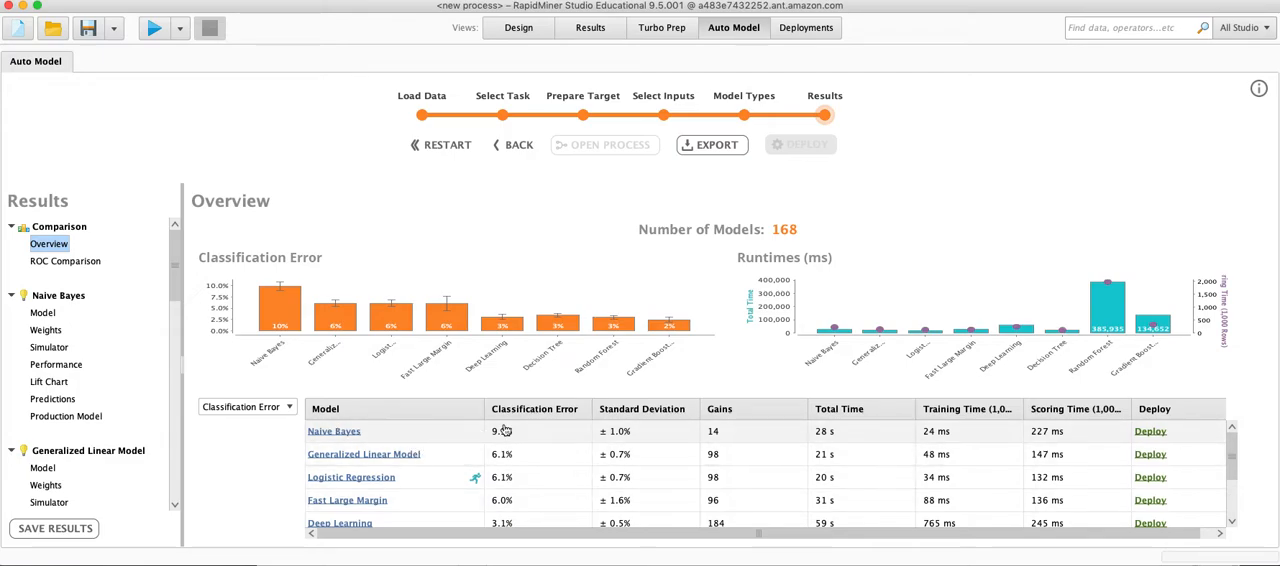
scroll(512, 441, down, 3)
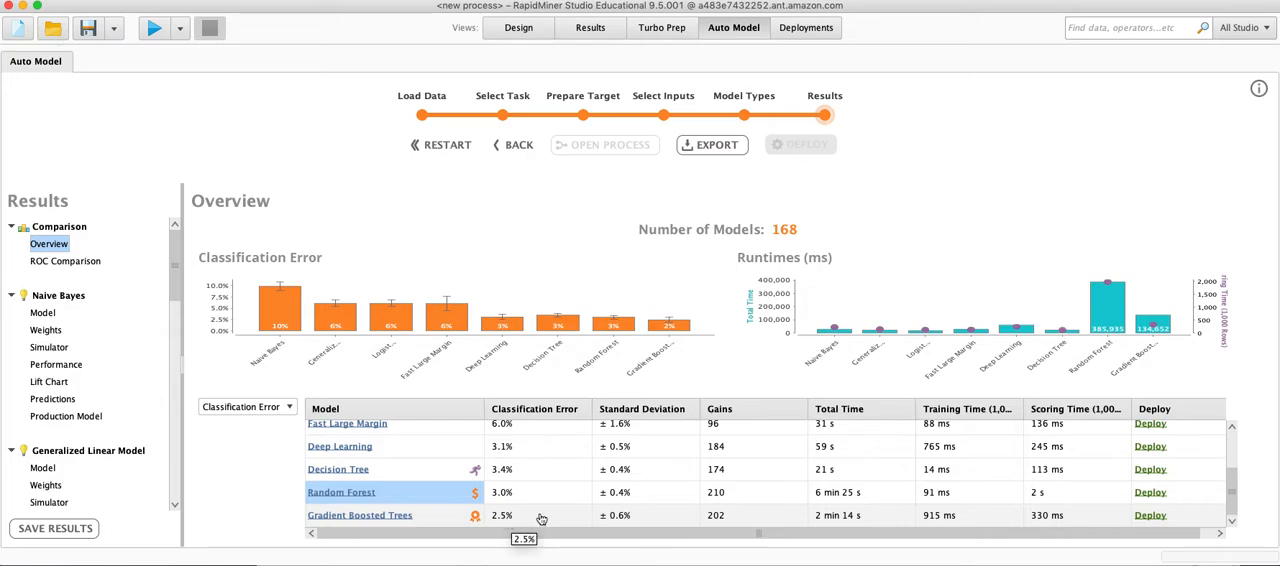
scroll(535, 495, up, 3)
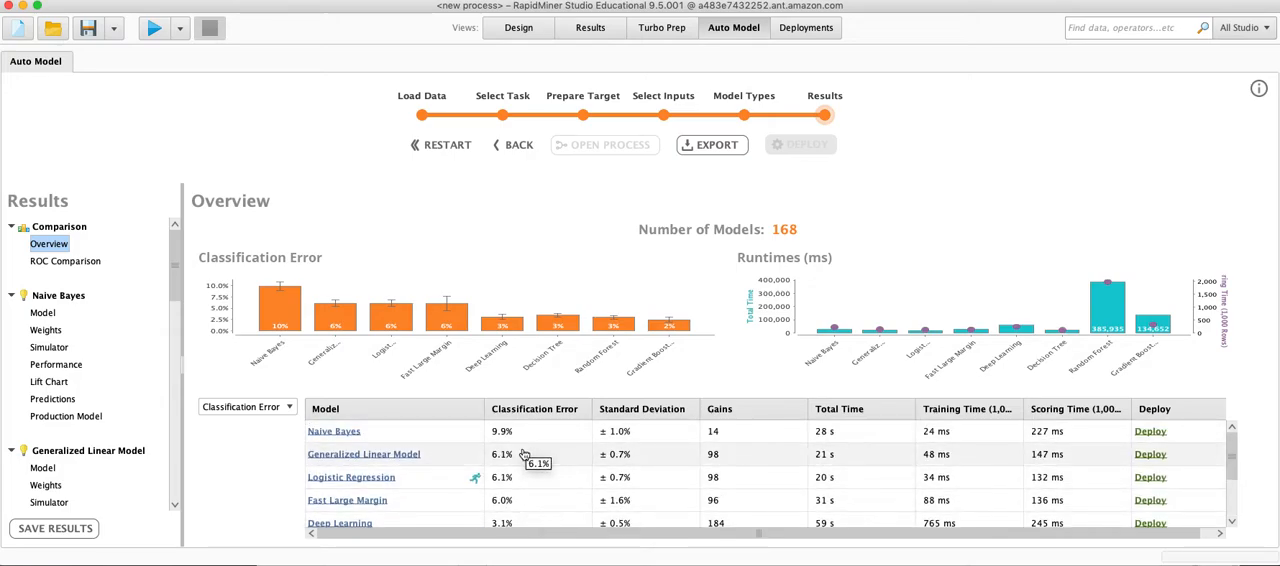
scroll(540, 490, down, 2)
scroll(535, 495, down, 2)
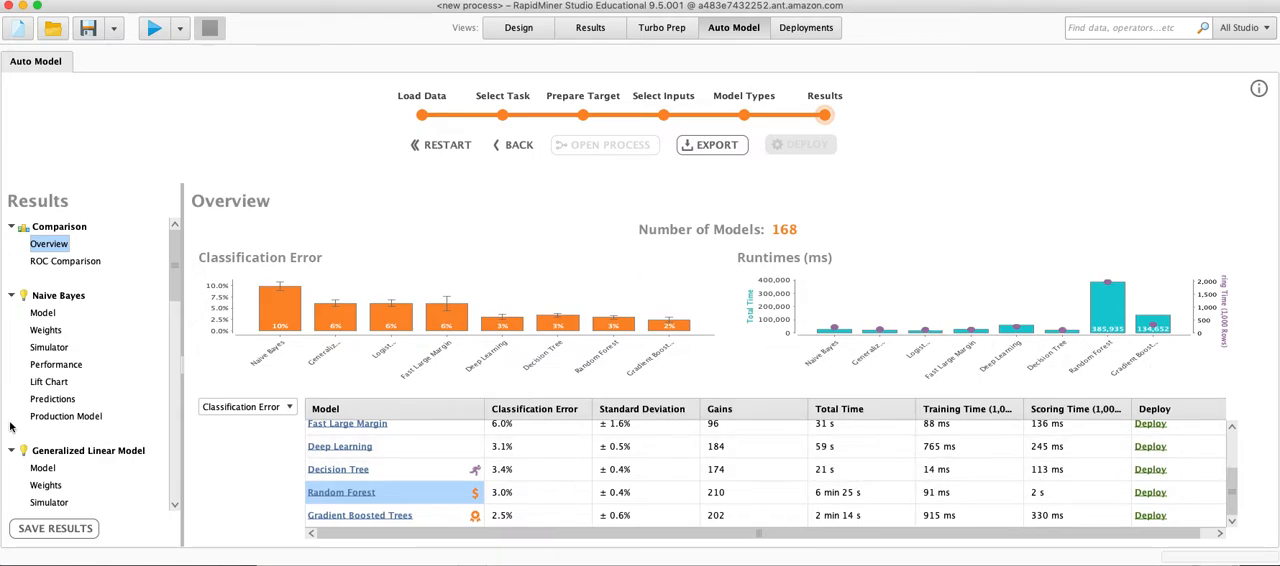
Open the general Correlations matrix and examine how CCAvg, Income and the other attributes correlate with Personal Loan.
scroll(91, 430, down, 8)
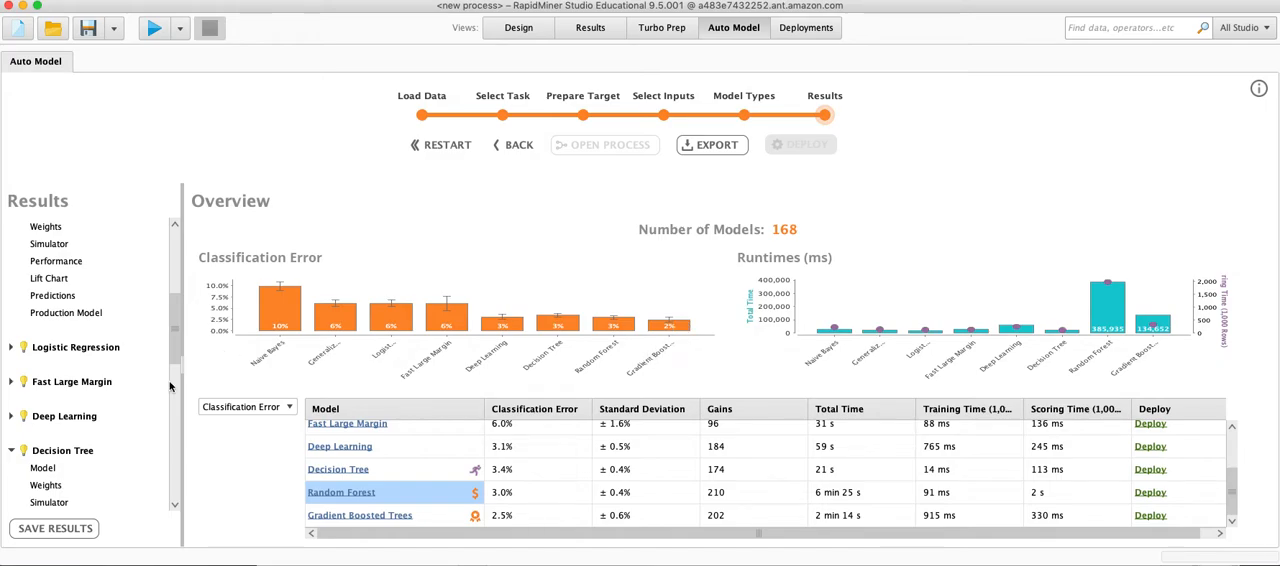
scroll(95, 440, down, 10)
scroll(104, 402, down, 5)
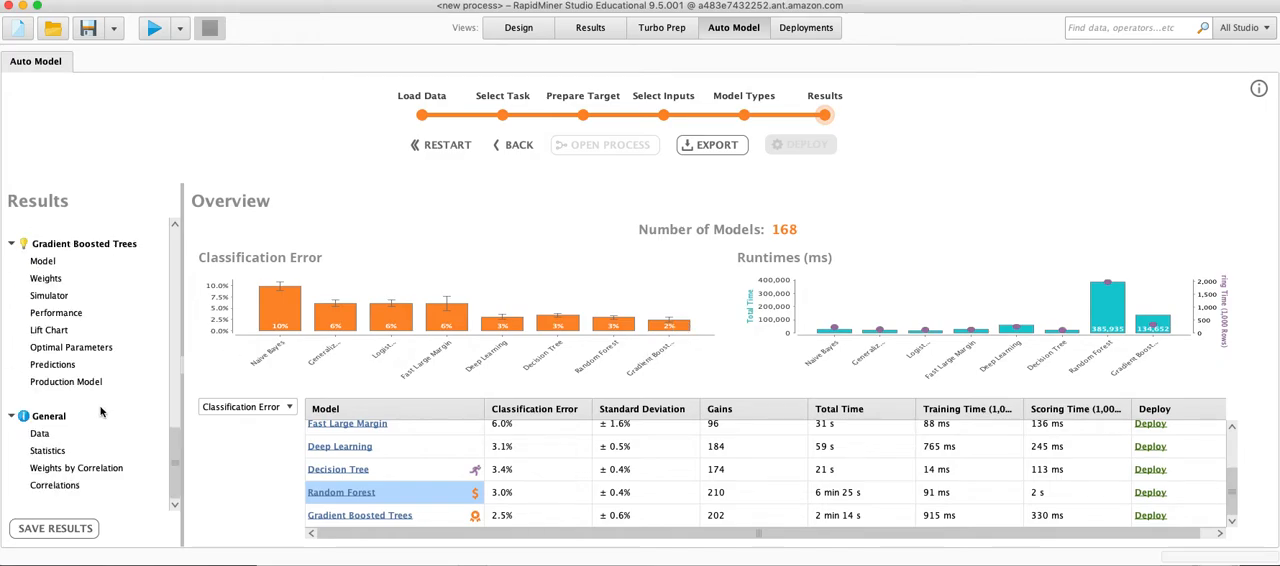
click(56, 485)
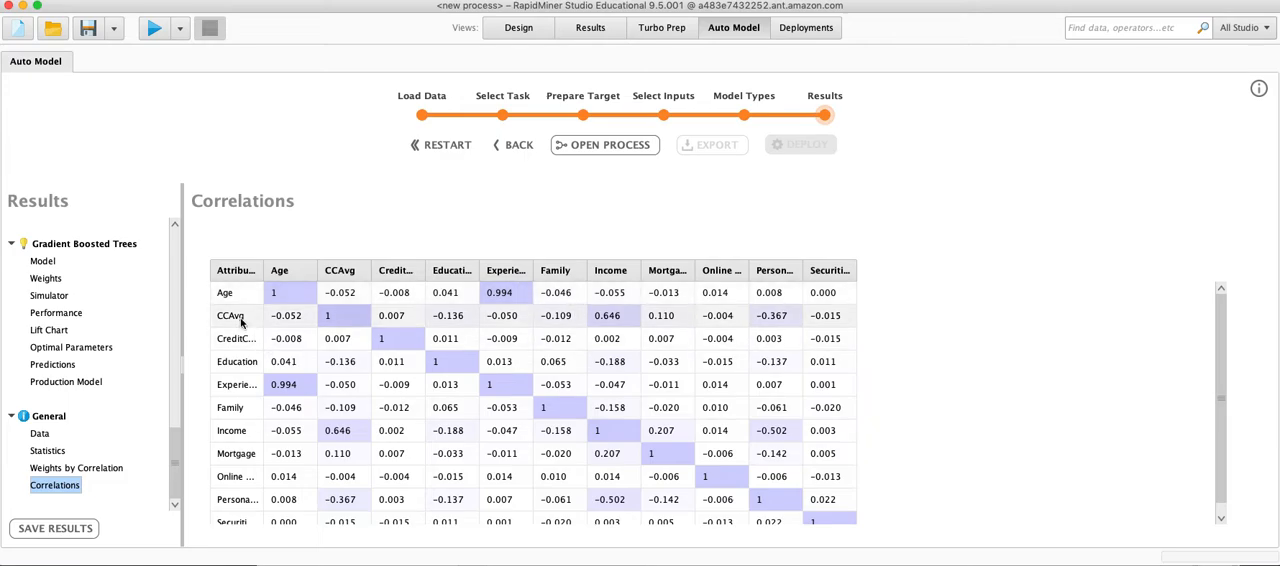
mouse_move(613, 327)
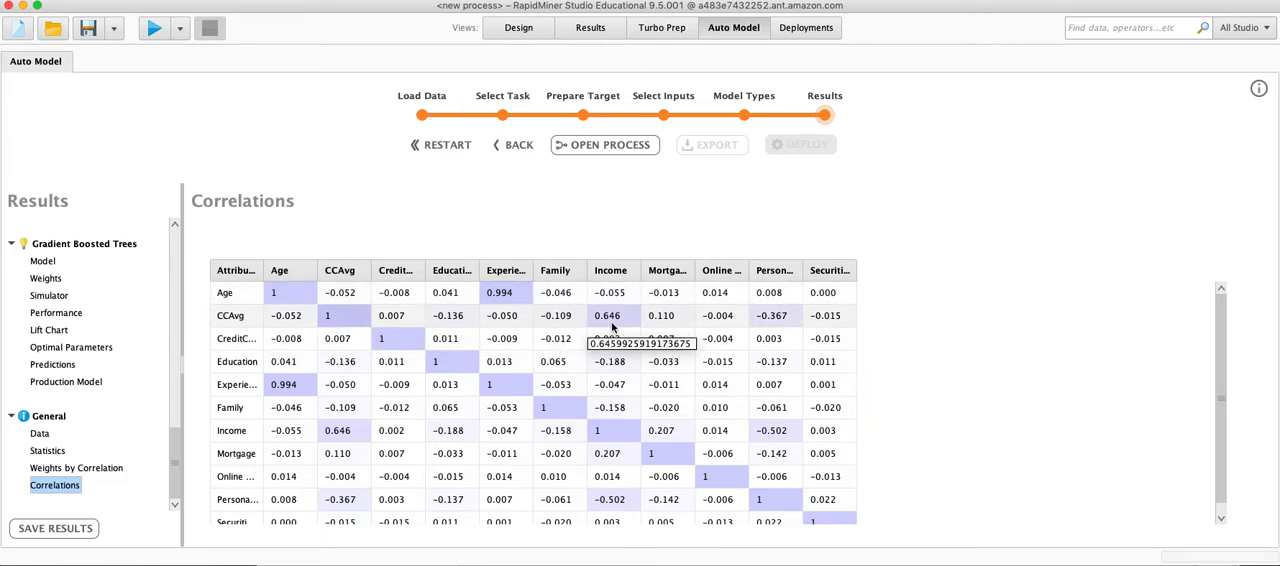
scroll(620, 335, down, 1)
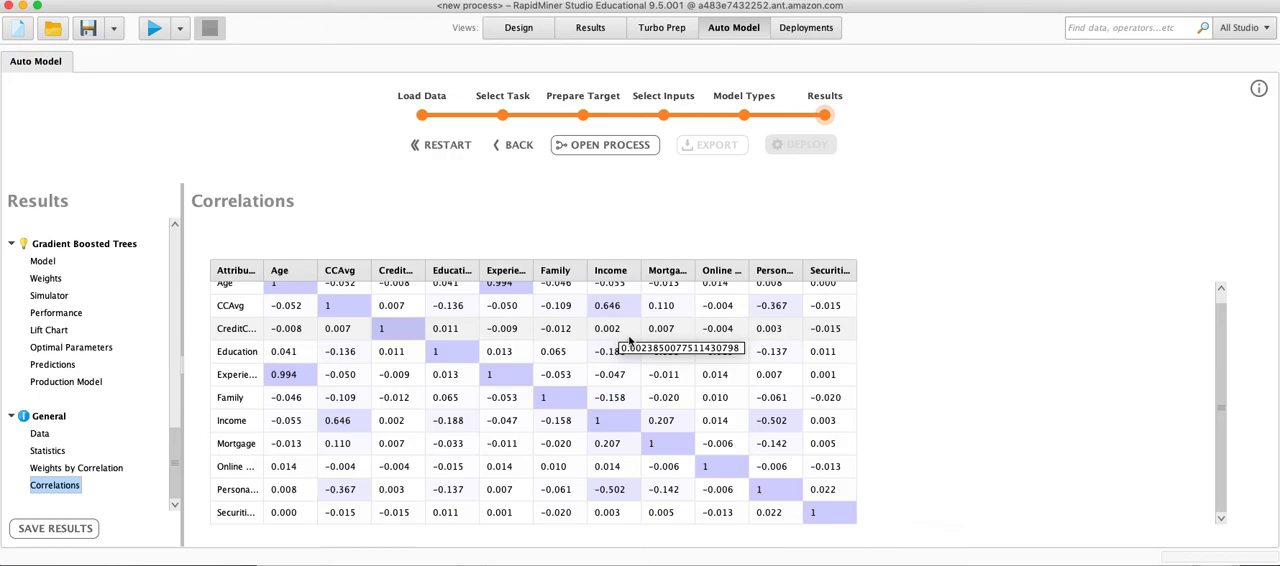
mouse_move(379, 437)
scroll(620, 400, up, 1)
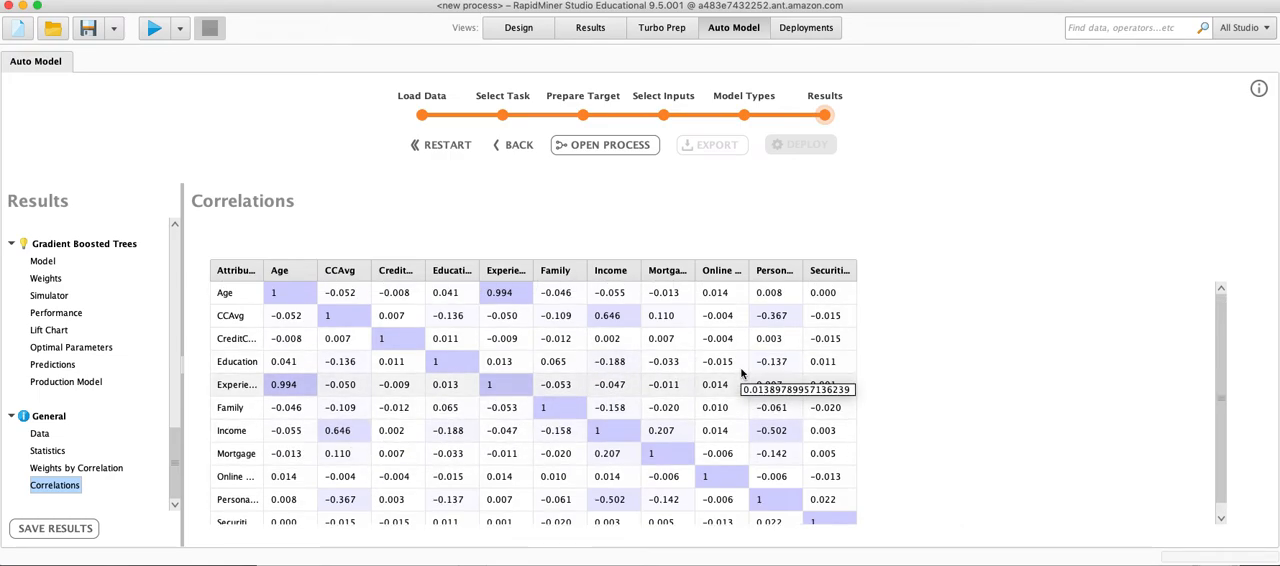
mouse_move(782, 287)
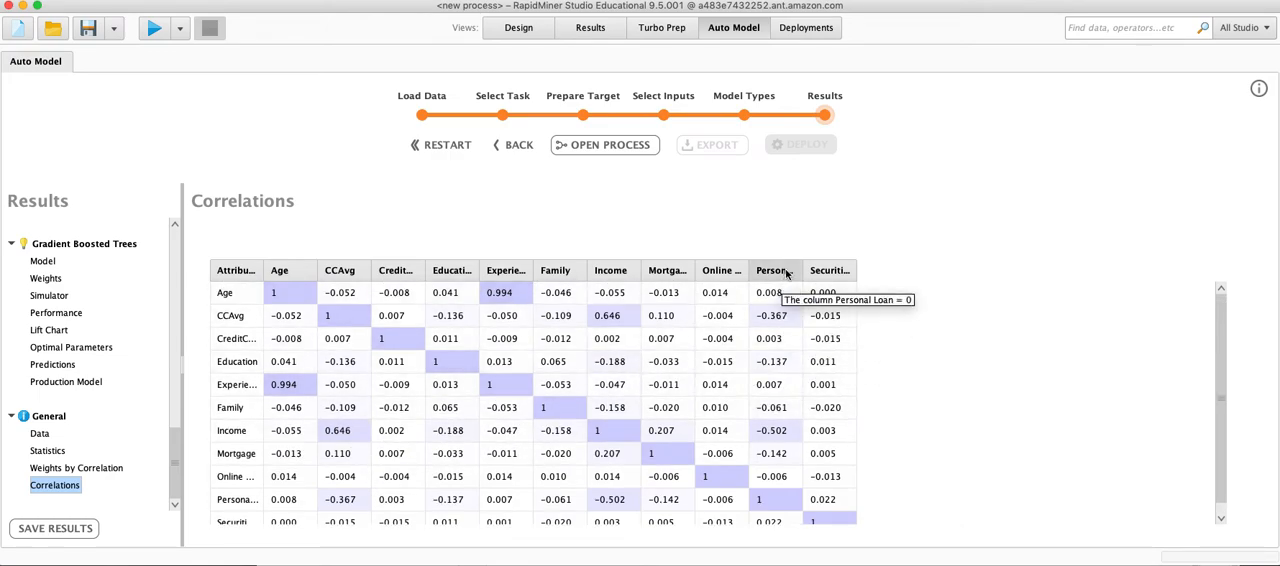
mouse_move(788, 322)
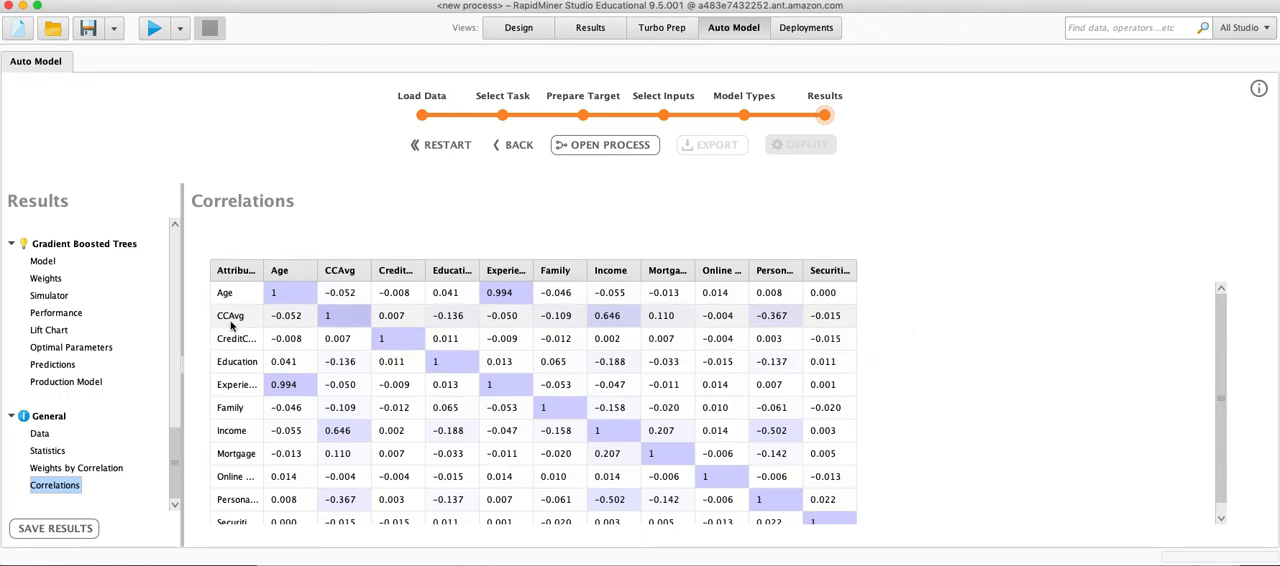
Save the Auto Model results to the Local Repository under a new name.
click(174, 348)
scroll(168, 316, up, 10)
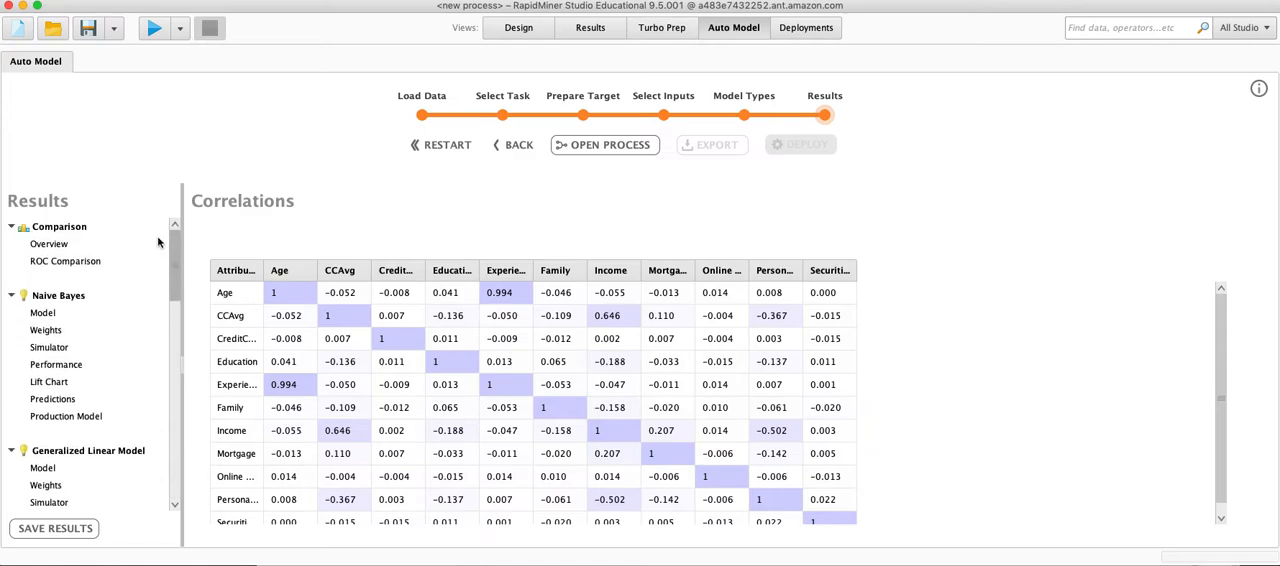
click(56, 528)
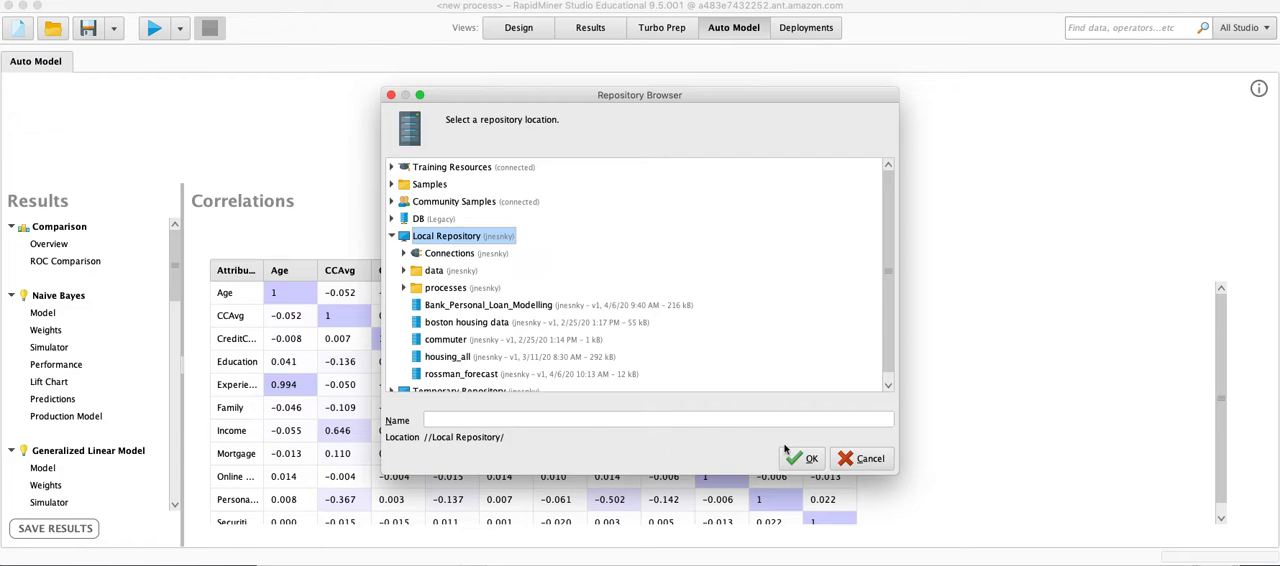
click(475, 419)
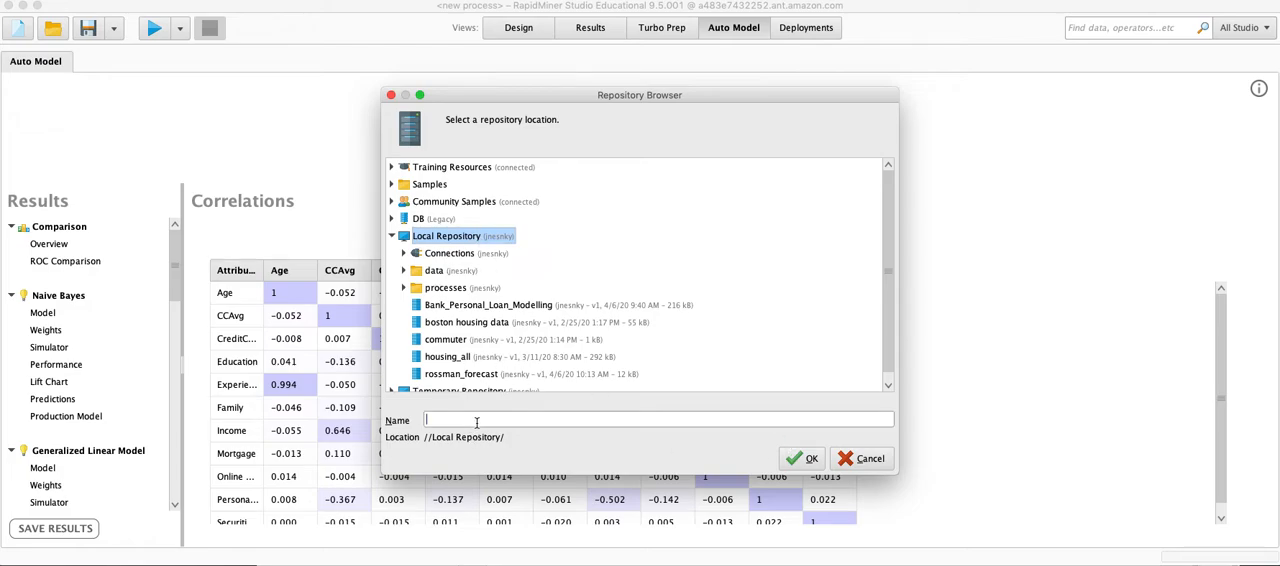
text(baban3363)
click(803, 458)
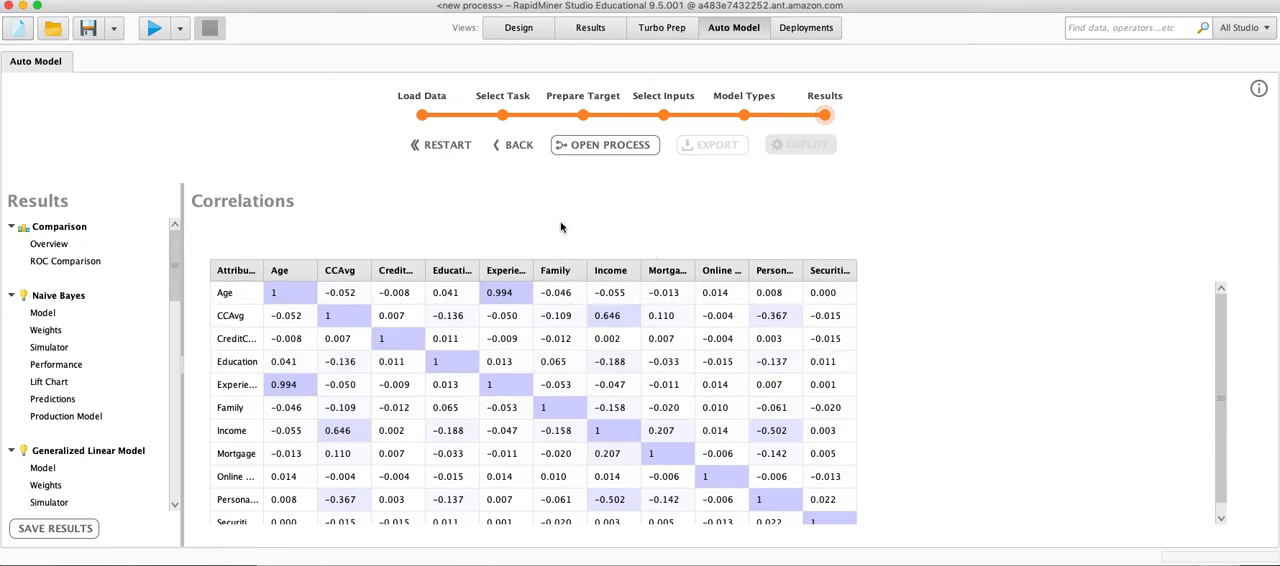
Examine the ROC curves comparing all models and return to the comparison overview.
click(68, 259)
click(53, 245)
click(70, 262)
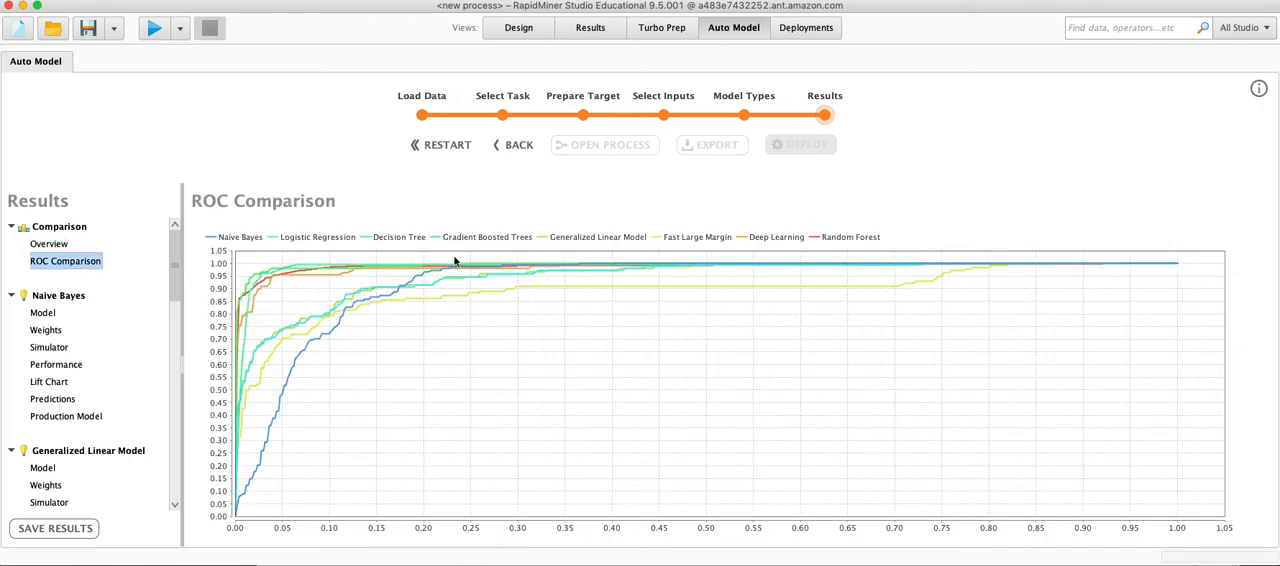
click(53, 247)
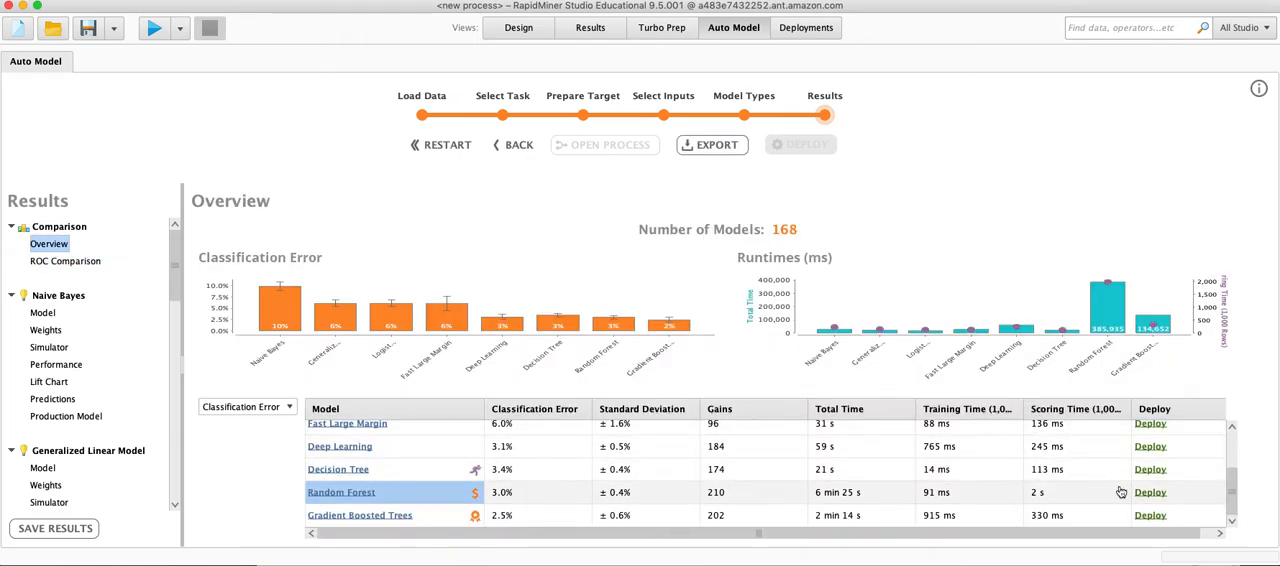
Review the name and location stages for deploying the Gradient Boosted Trees model, and close the deployment dialog without deploying.
click(1150, 516)
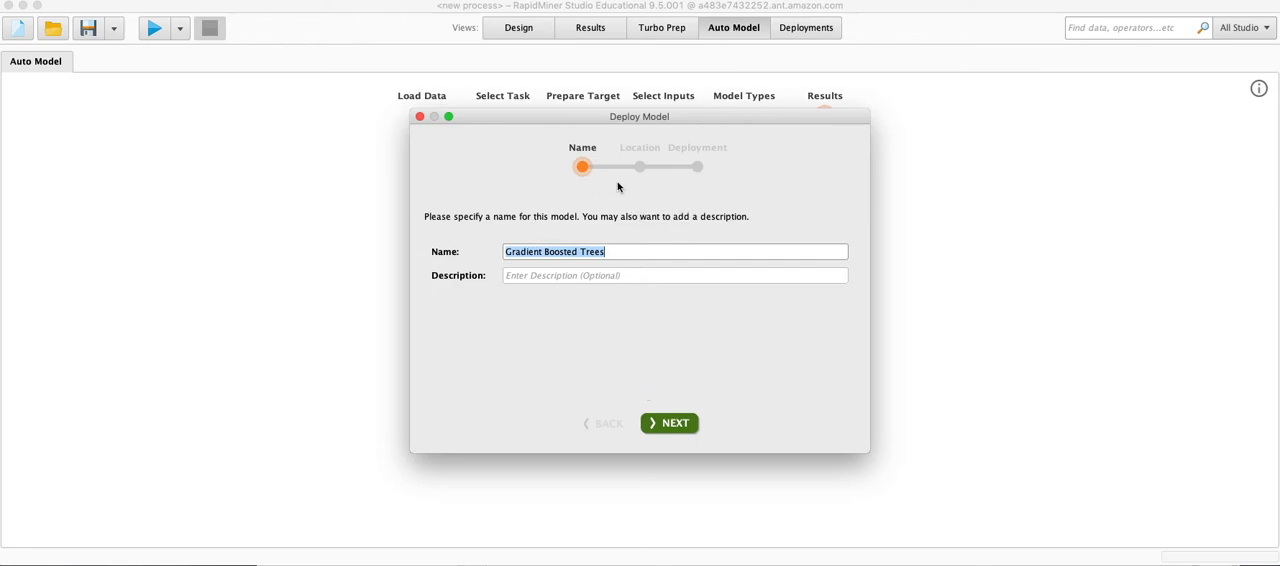
click(676, 425)
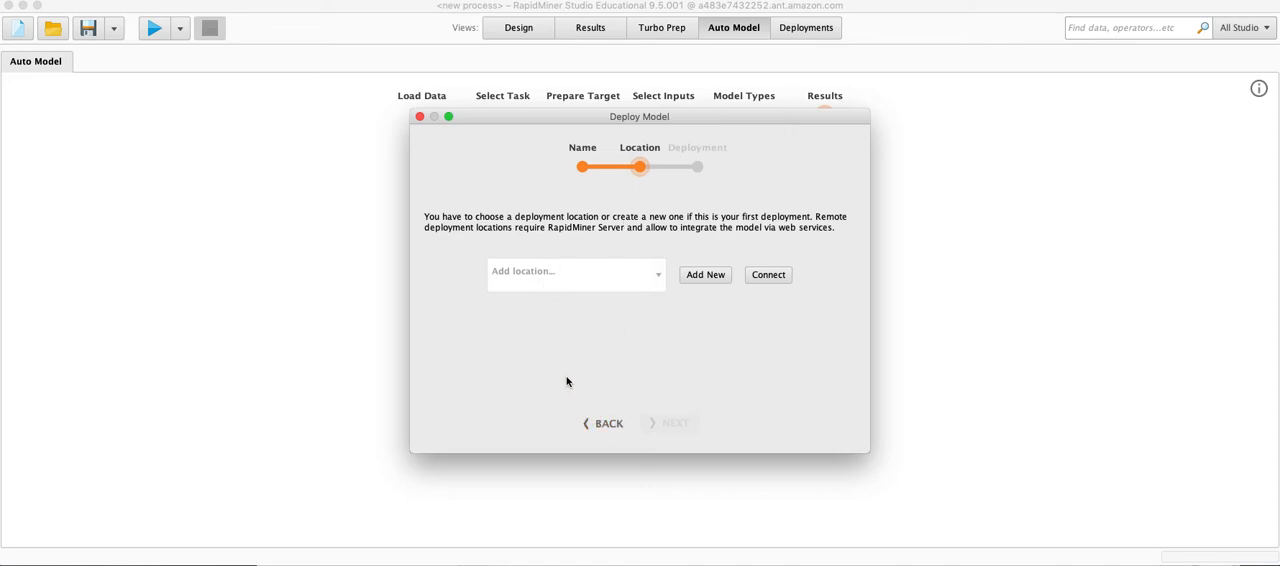
click(617, 428)
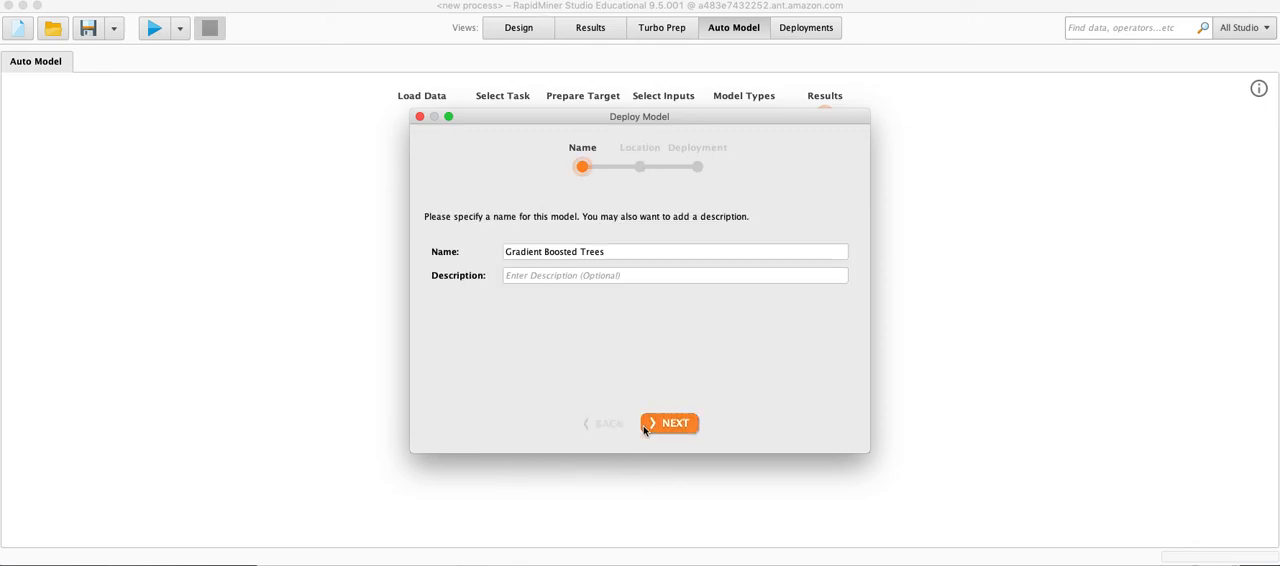
click(420, 117)
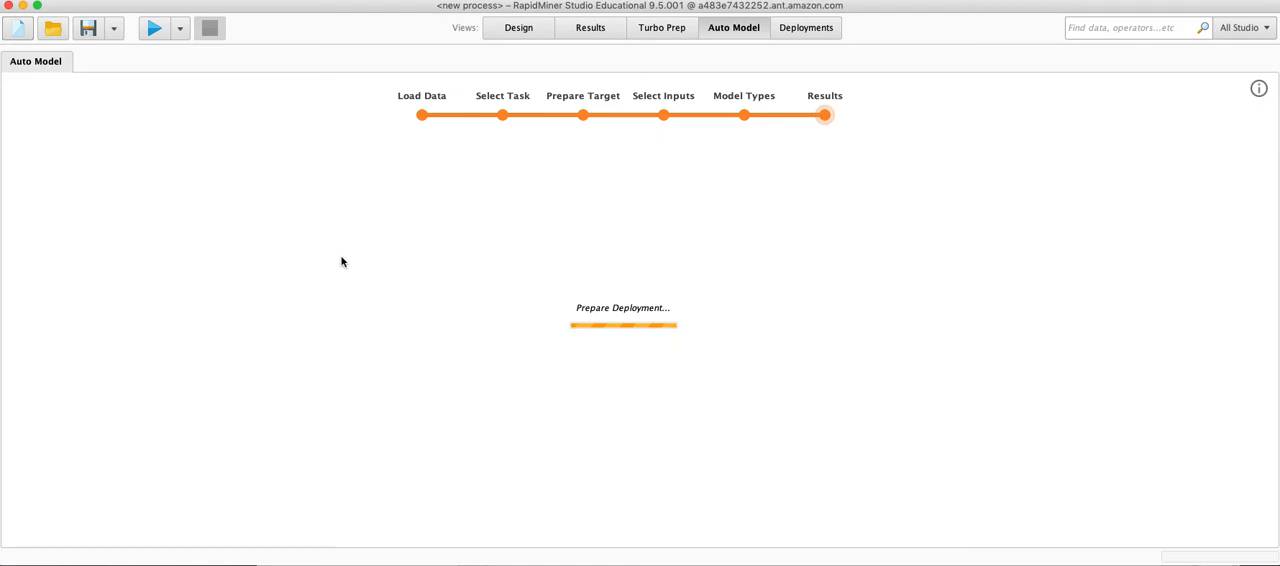